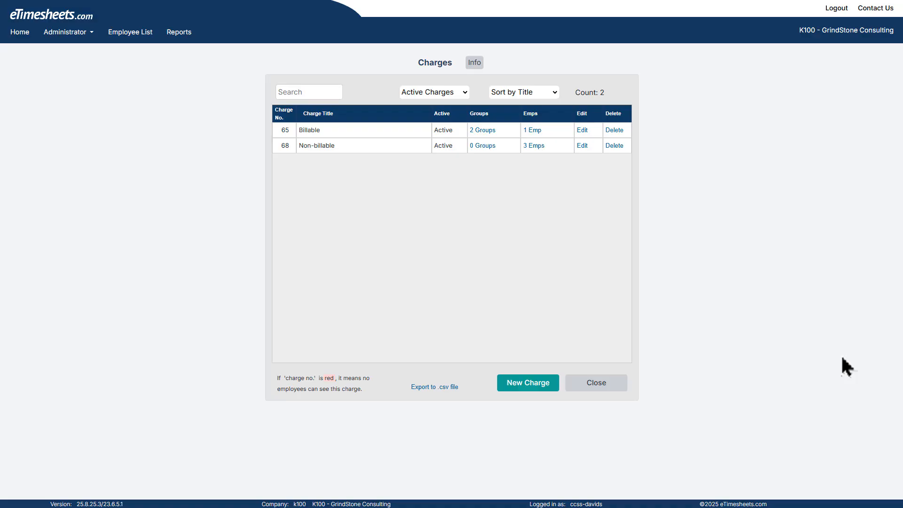
Create a new charge titled Vacation with the Vacation - Vacation earning and save it.
click(546, 383)
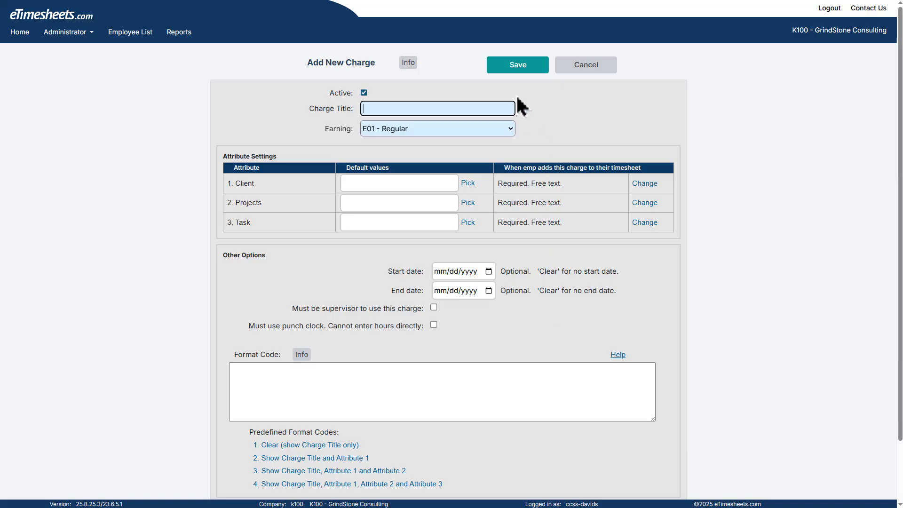
text(Vacation)
click(510, 129)
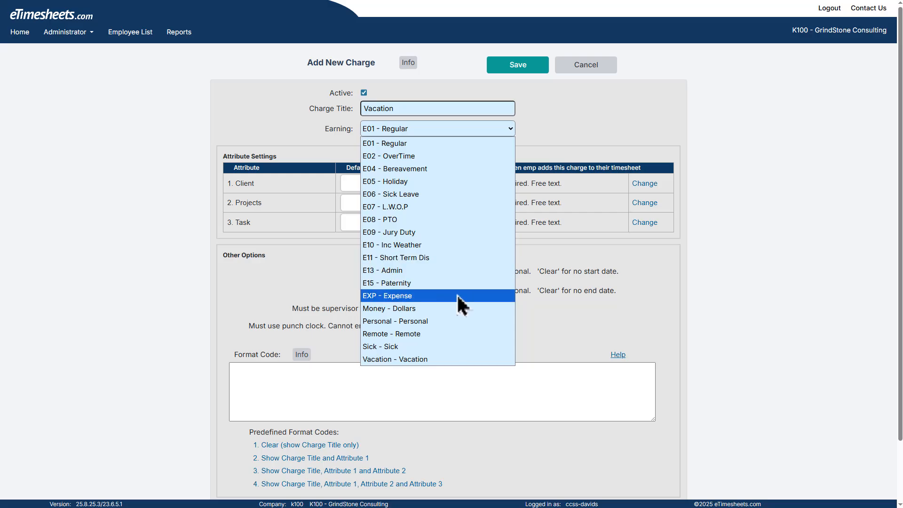
click(449, 360)
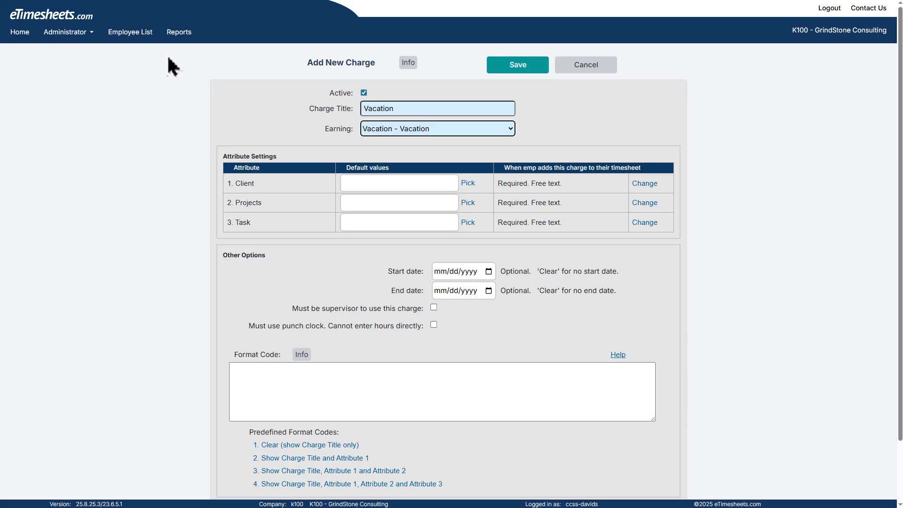
click(91, 36)
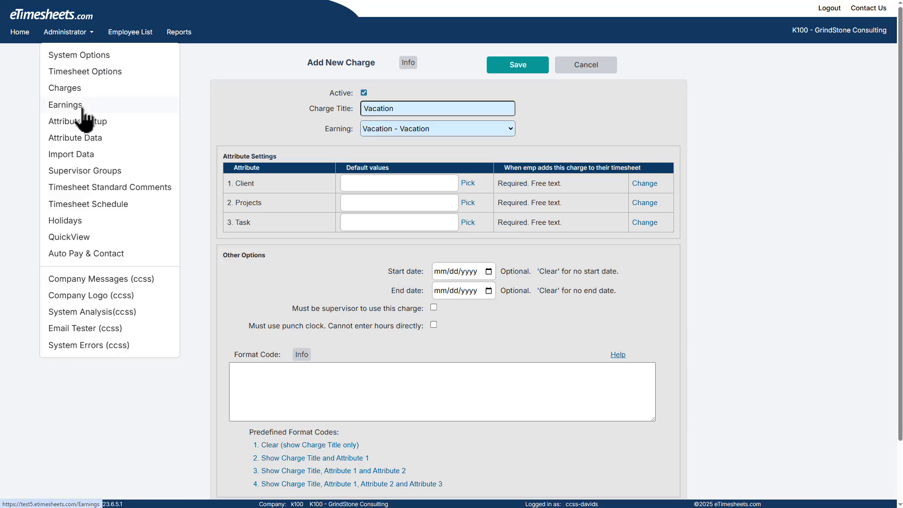
click(229, 102)
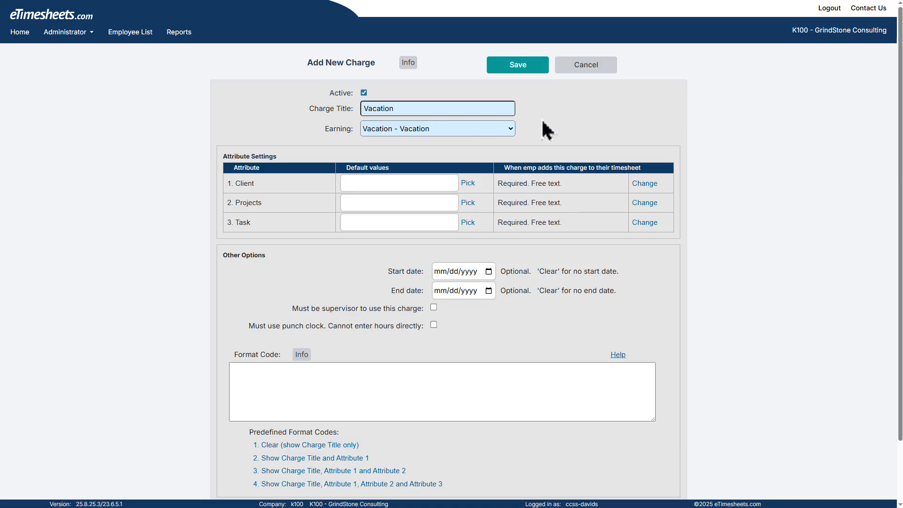
click(538, 69)
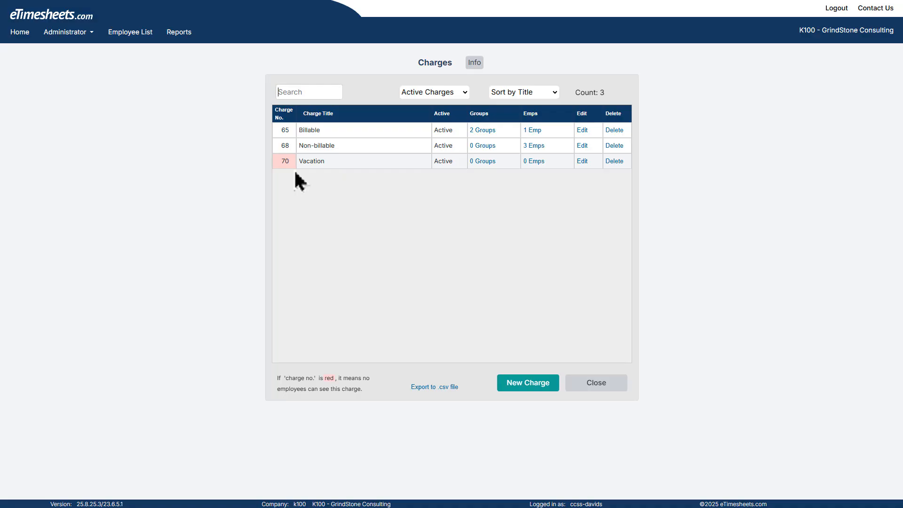
Allow all supervisor groups, Main and Reporter, to use the Vacation charge and save the assignment.
click(491, 165)
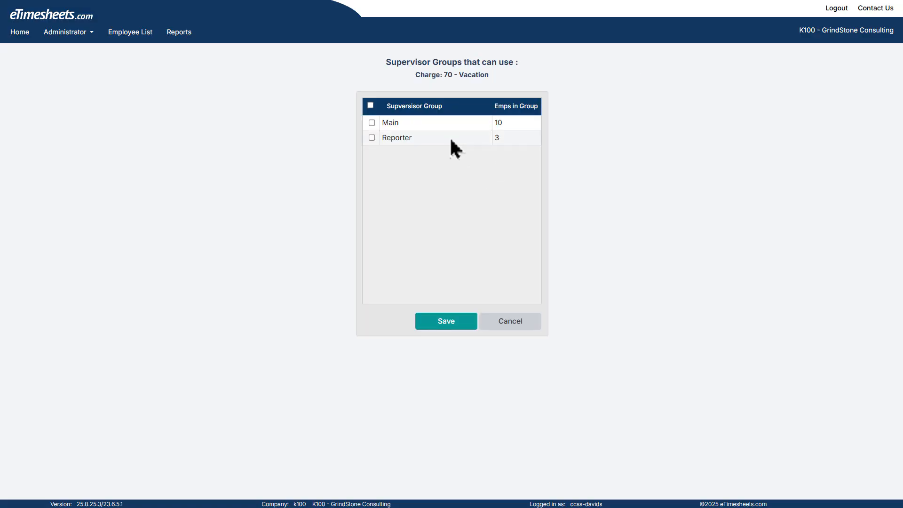
click(371, 106)
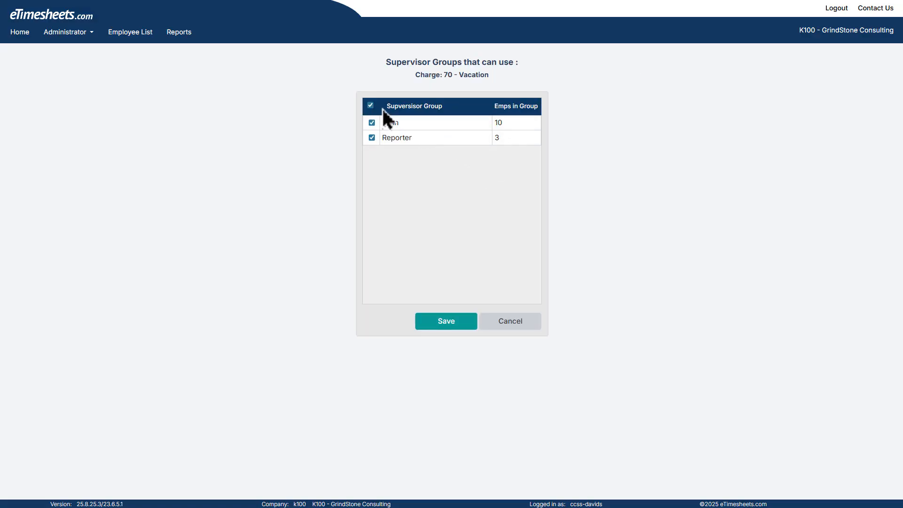
click(444, 329)
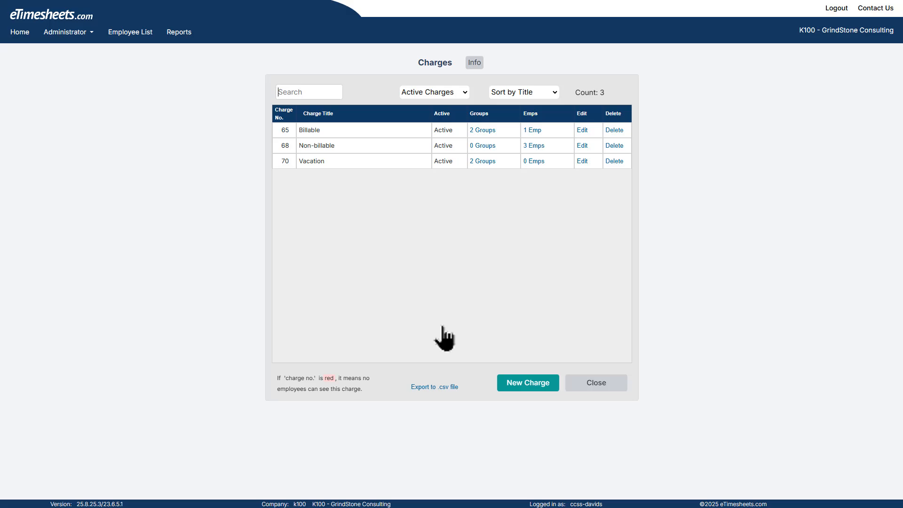
Create a new charge titled Overtime with the E01 - Regular earning.
click(520, 386)
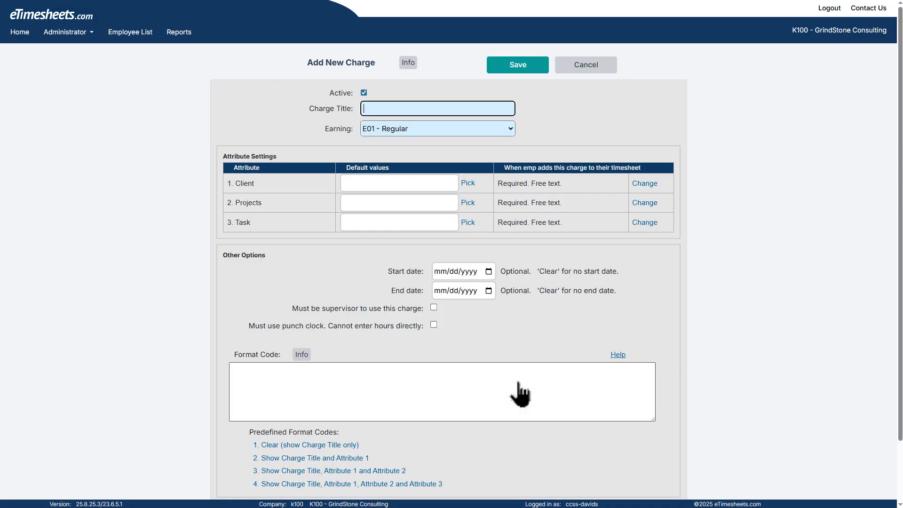
text(Overtime)
click(495, 128)
click(484, 153)
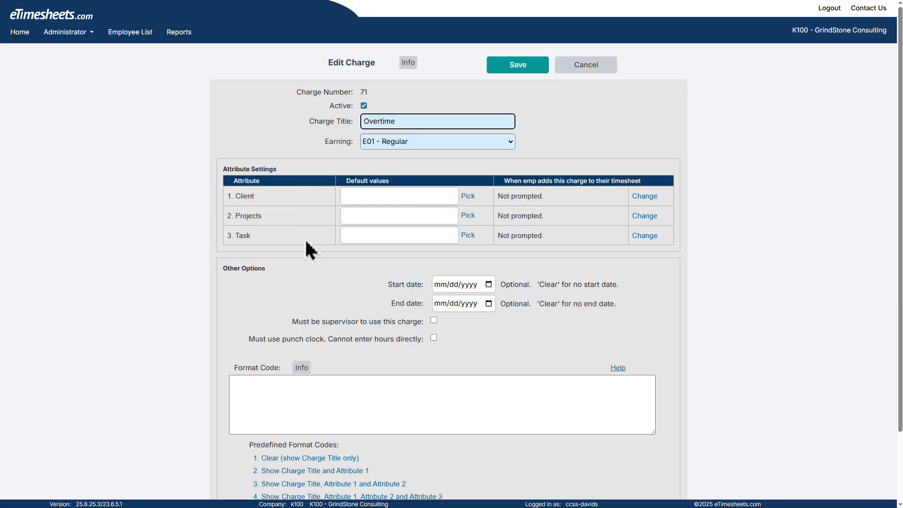
Examine the default values available for the Overtime charge's Client attribute without choosing one.
click(406, 195)
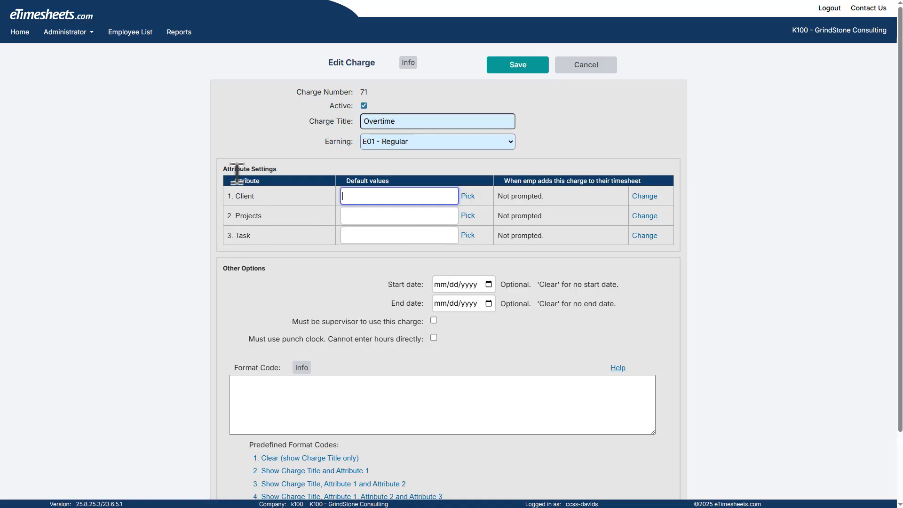
click(90, 32)
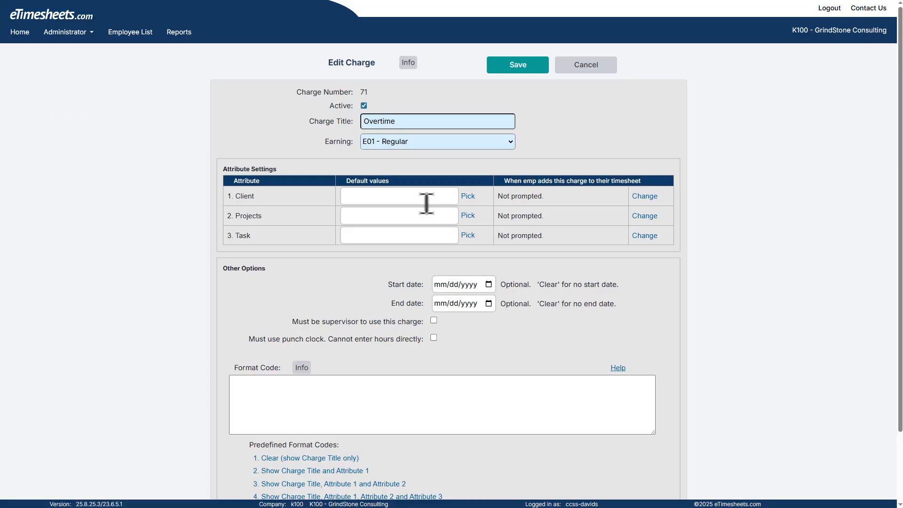
click(470, 196)
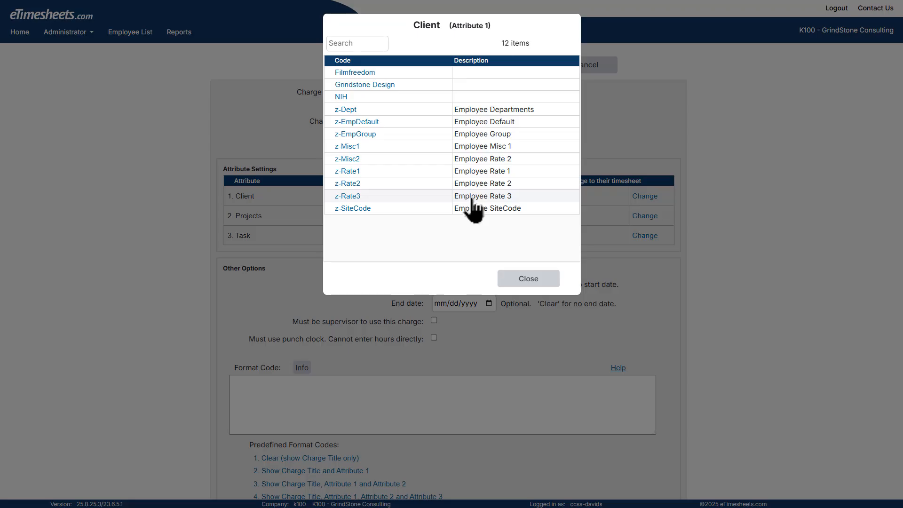
click(517, 279)
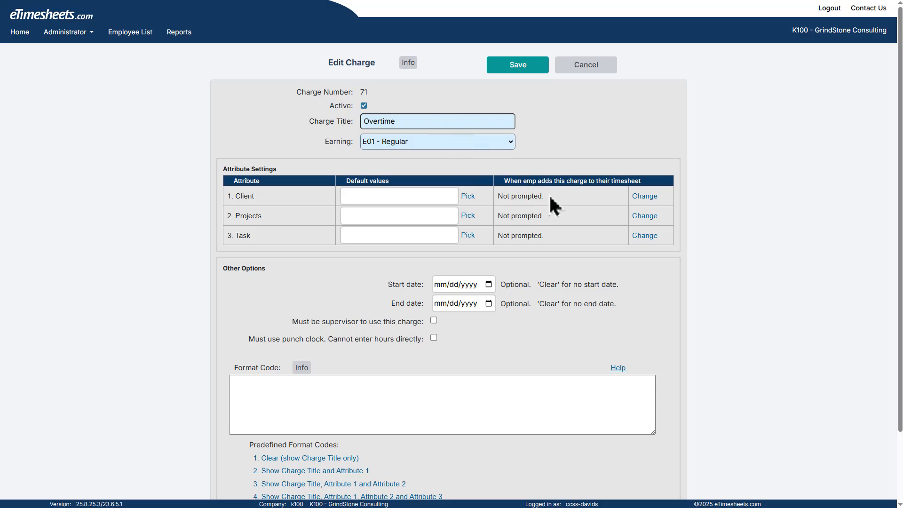
Set Overtime's Client rule so employees must enter a value picked from a list, with any Client item selectable, and save it.
click(644, 196)
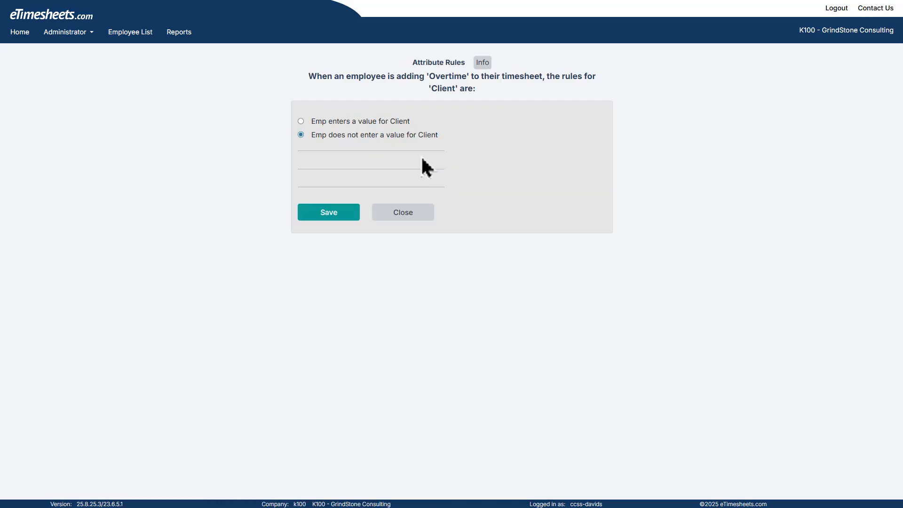
click(301, 128)
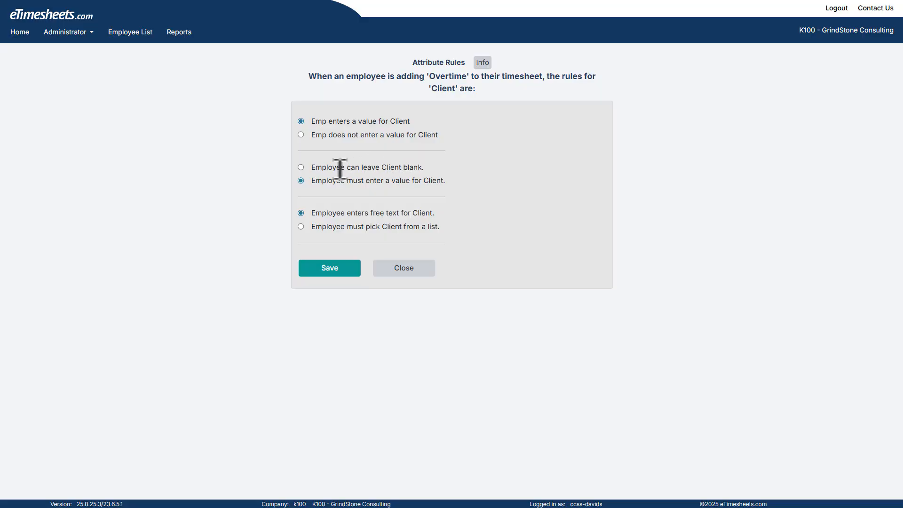
click(301, 182)
click(300, 226)
scroll(303, 233, down, 1)
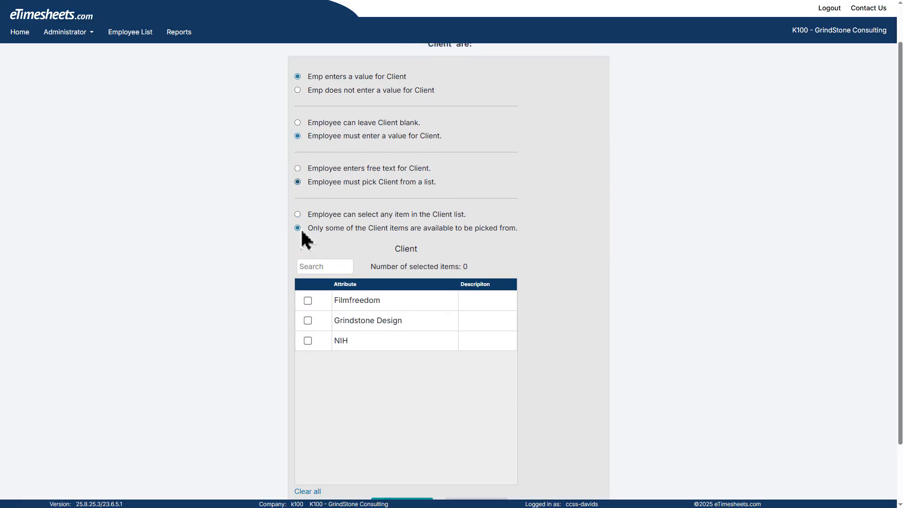
scroll(317, 277, down, 1)
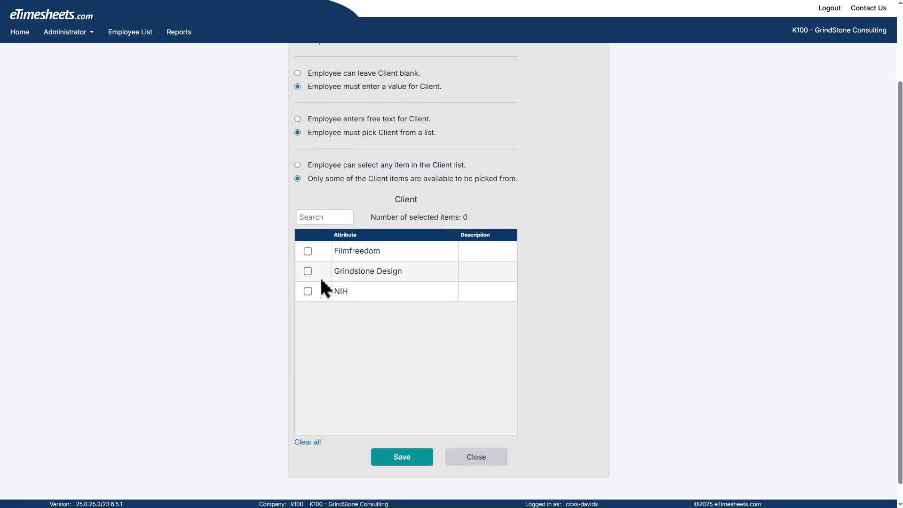
scroll(321, 278, up, 1)
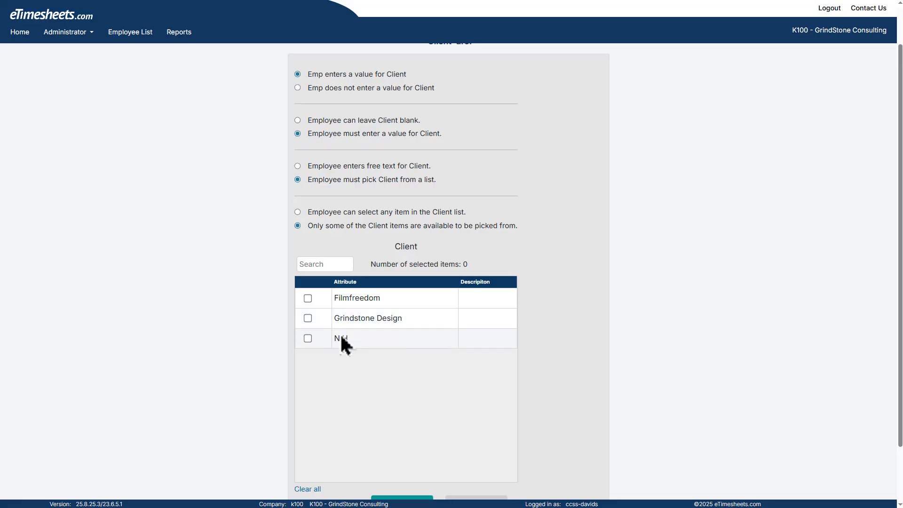
click(298, 212)
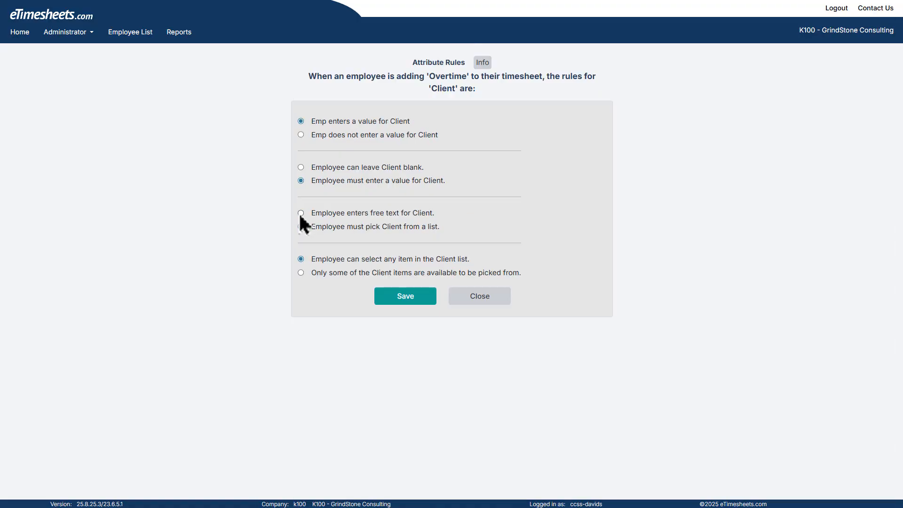
click(402, 300)
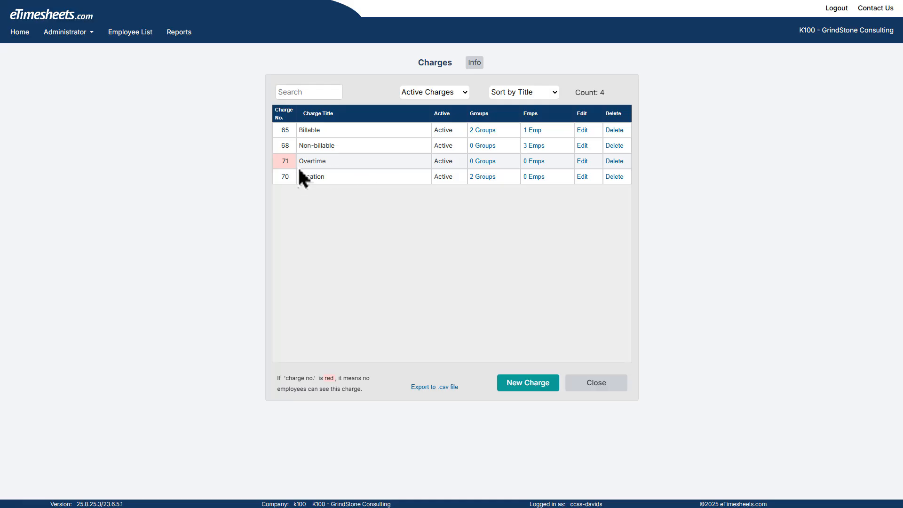
Allow the Main and Reporter supervisor groups to use the Overtime charge and save the assignment.
click(475, 161)
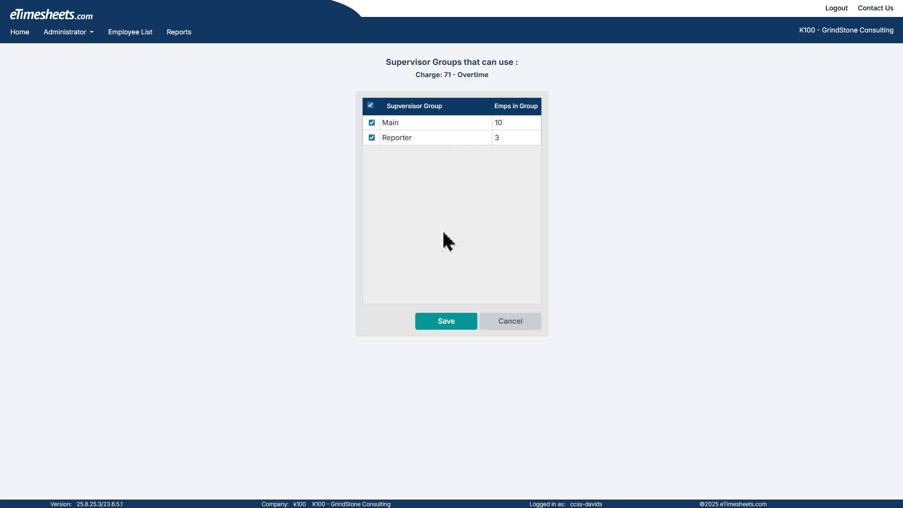
click(455, 321)
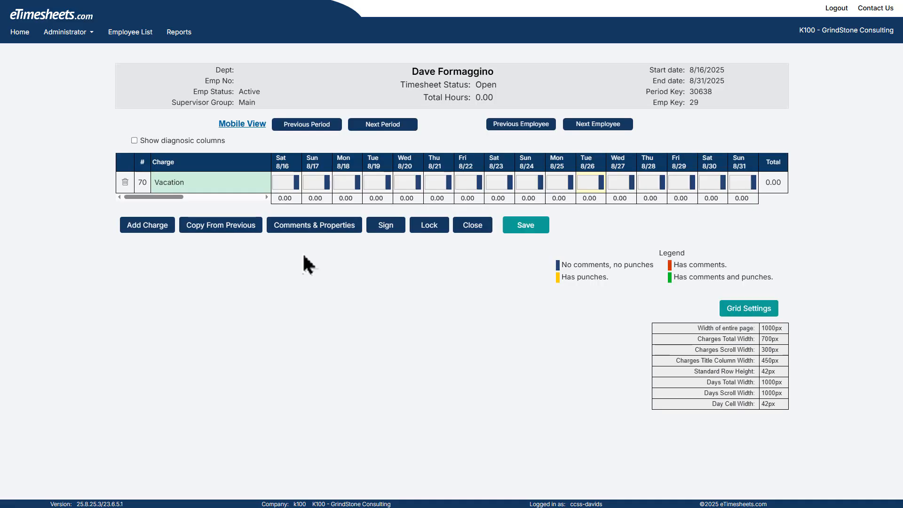
Add the Overtime charge to the employee's timesheet with Filmfreedom as the required client.
click(169, 228)
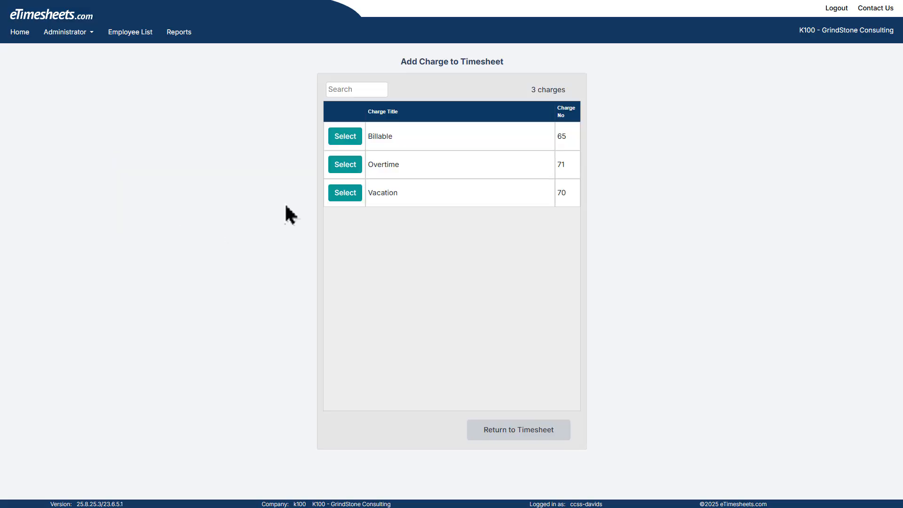
click(350, 179)
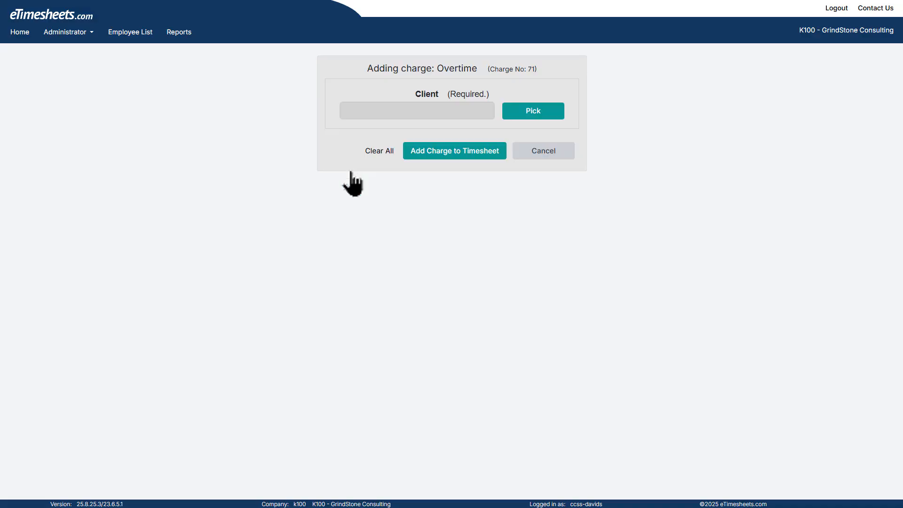
click(437, 157)
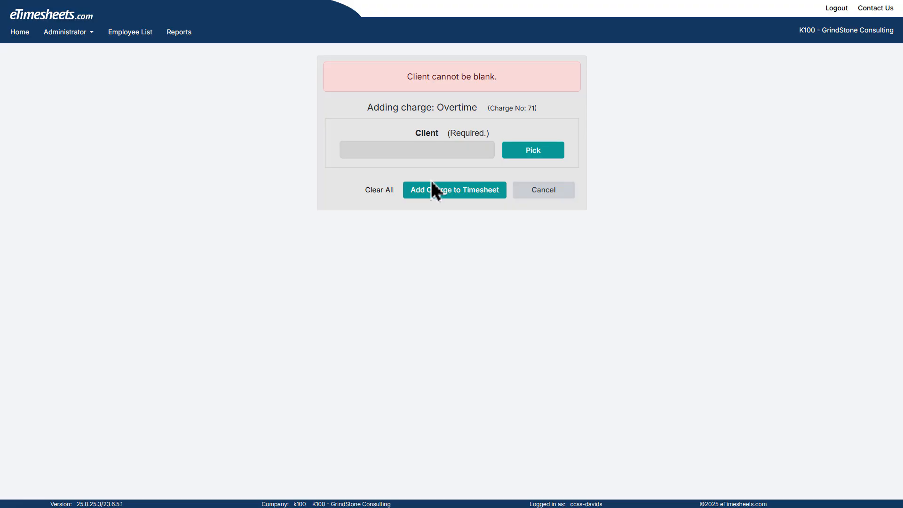
click(545, 154)
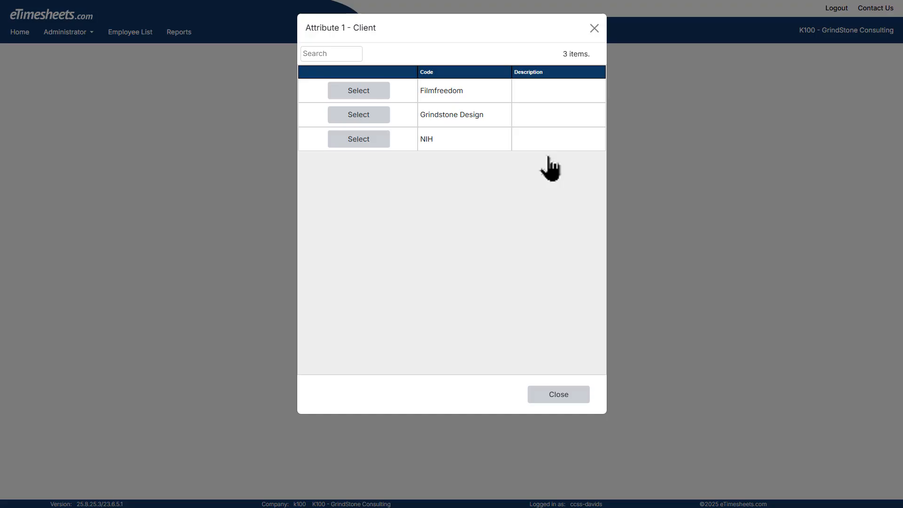
click(387, 91)
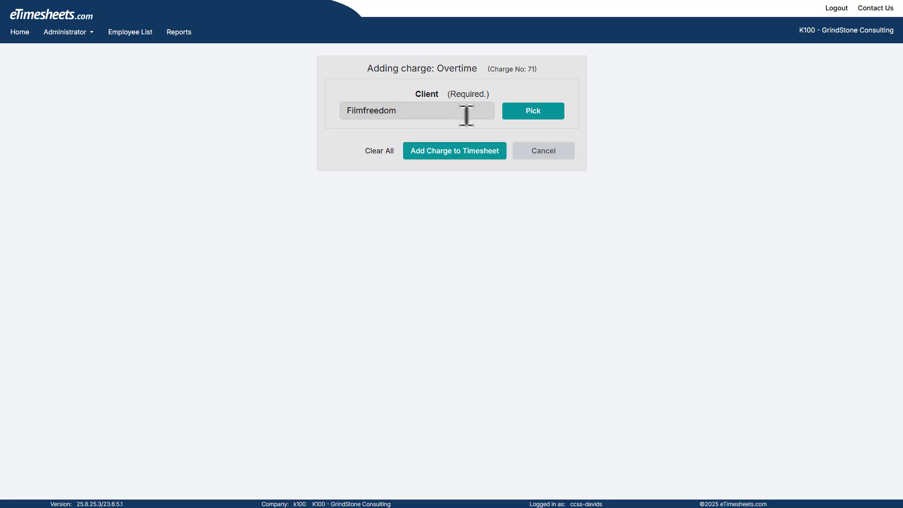
click(475, 164)
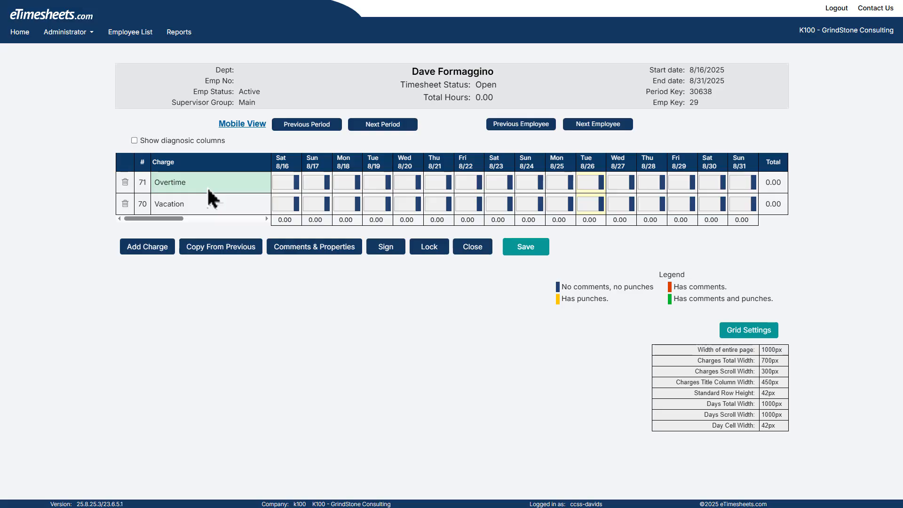
Apply the predefined format code for Charge Title and Attribute 1 to the Overtime charge, save it, and return to the employee's timesheet.
click(85, 33)
click(89, 89)
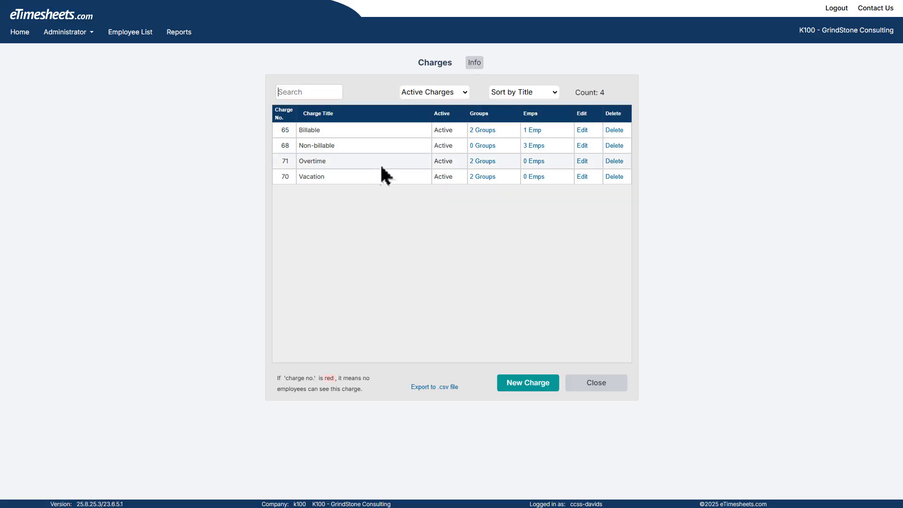
click(583, 162)
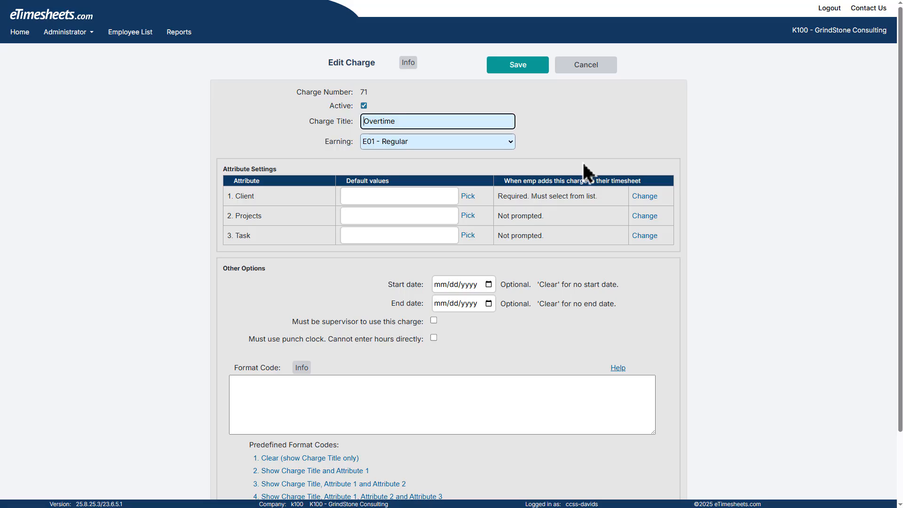
scroll(585, 173, down, 2)
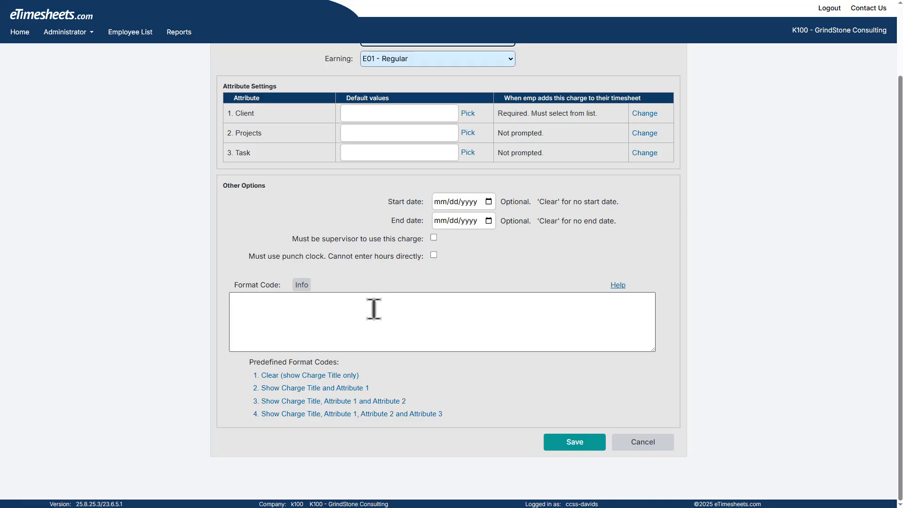
scroll(374, 309, up, 1)
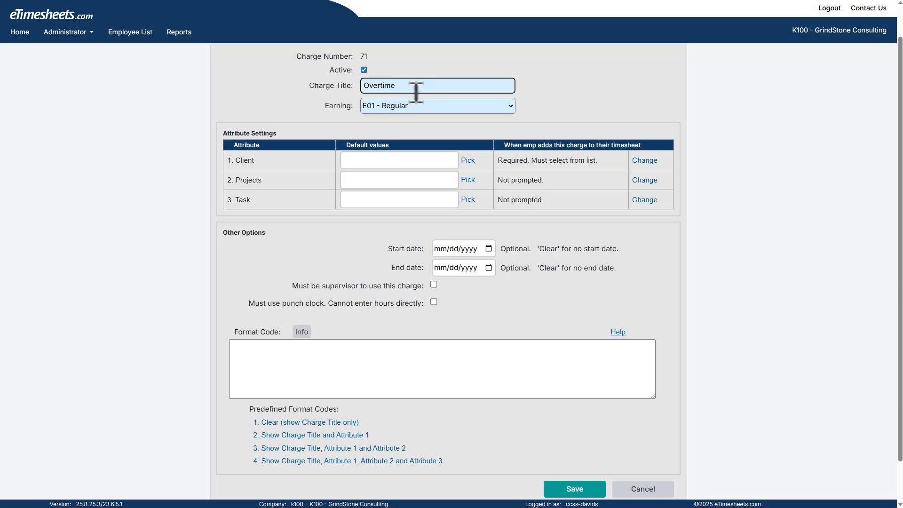
click(356, 436)
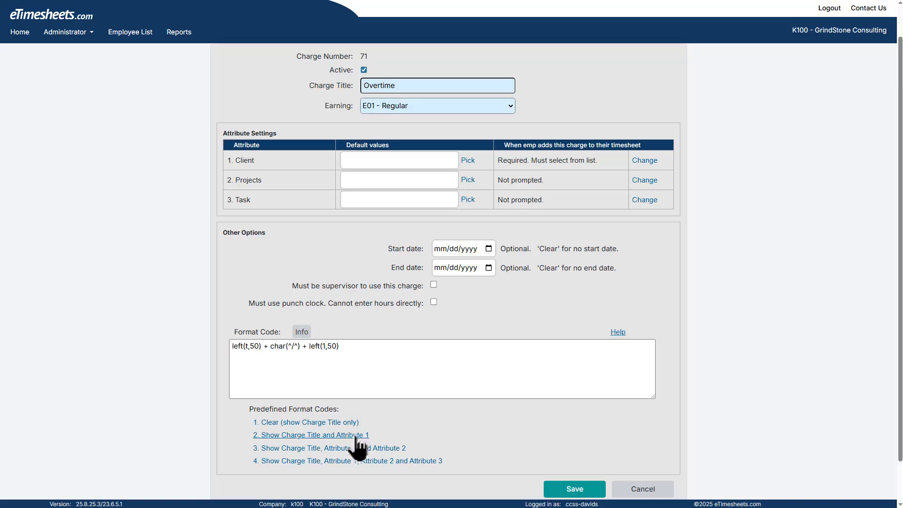
click(585, 490)
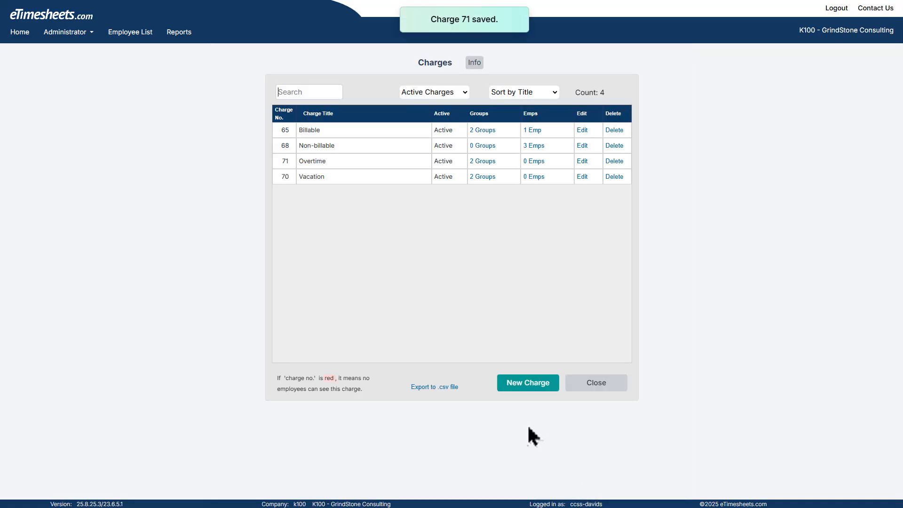
click(122, 32)
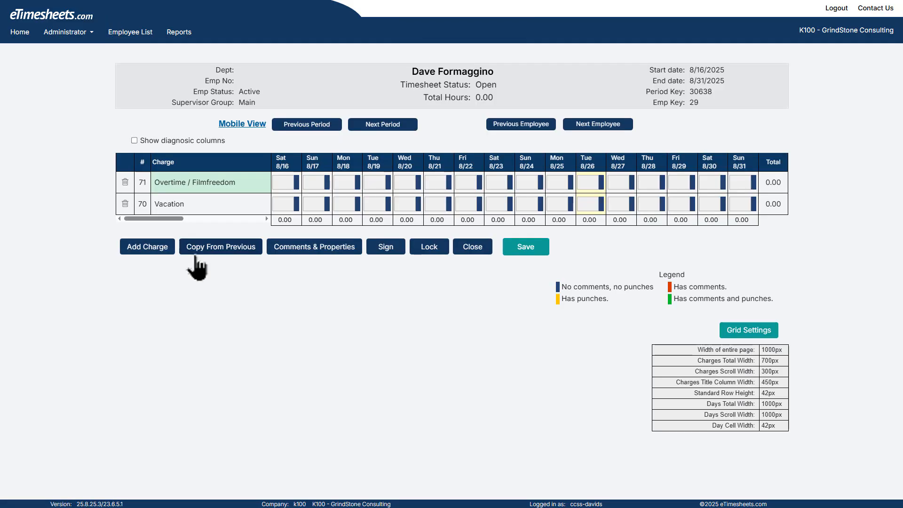